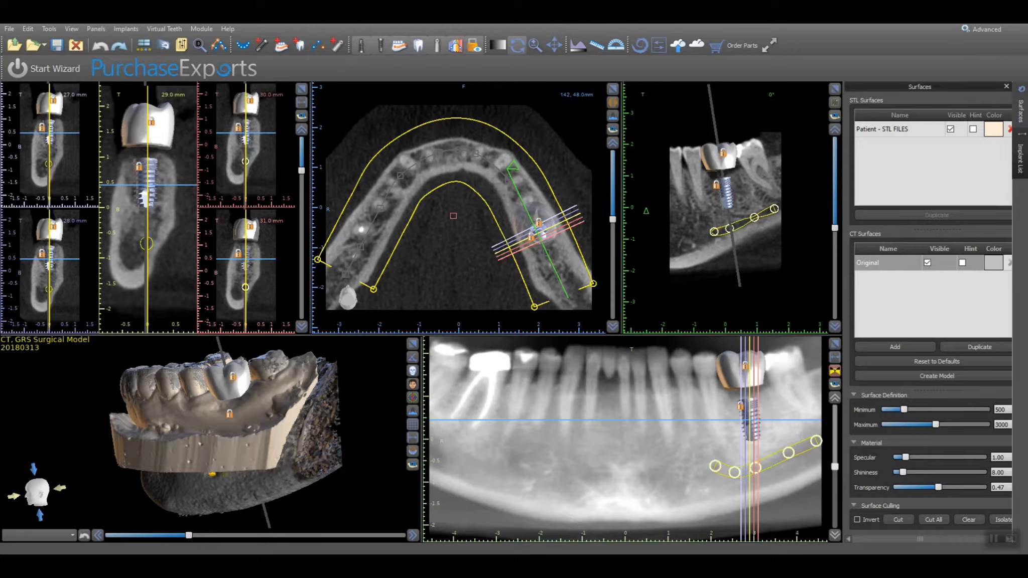
Switch the workspace to the Implant Tangential 5 perspective and turn the 3D model toward its biting surface.
{"action": "left_click", "coordinate": [72, 29]}
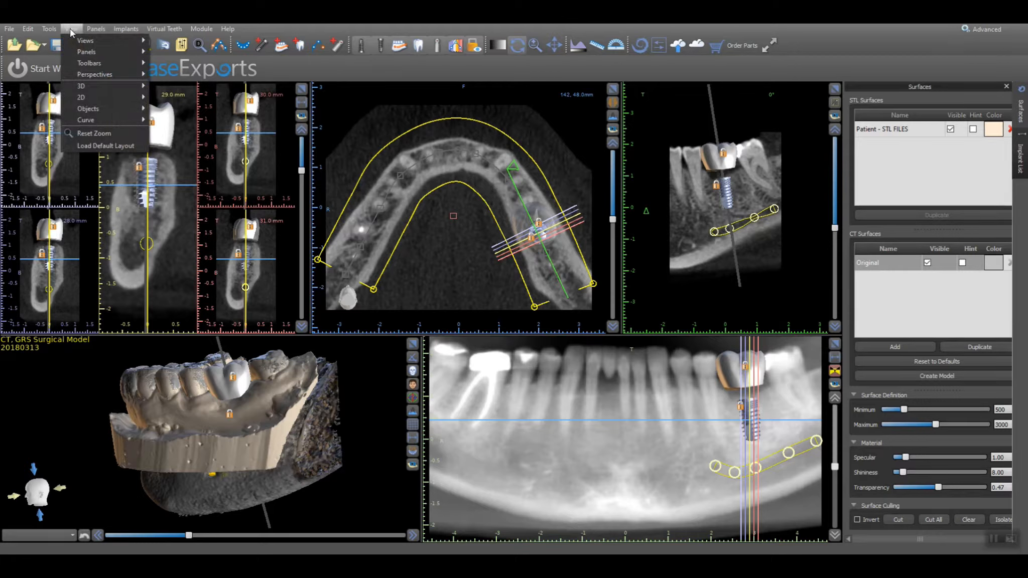
{"action": "mouse_move", "coordinate": [109, 75]}
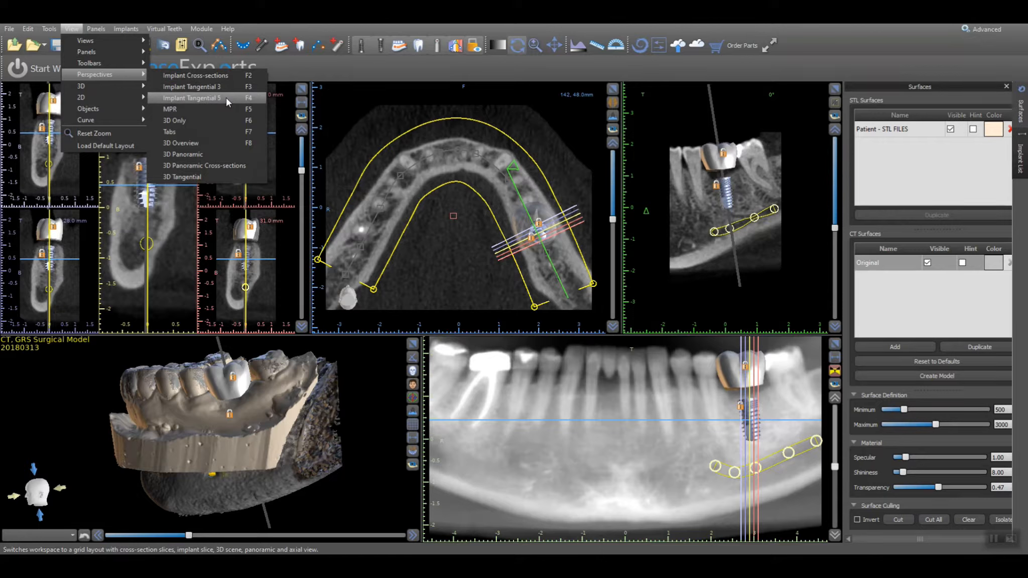
{"action": "left_click", "coordinate": [226, 98]}
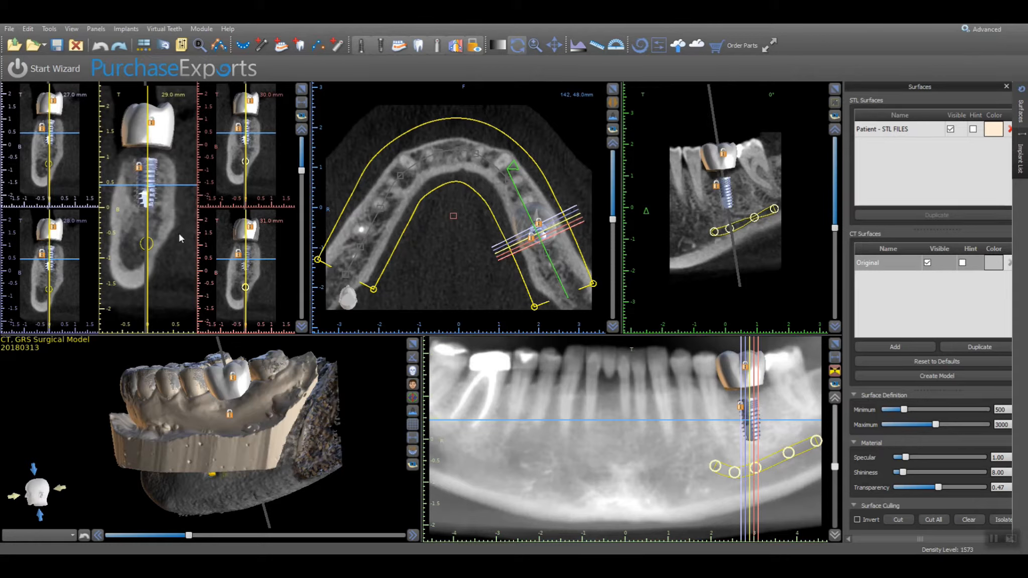
{"action": "left_click_drag", "start_coordinate": [105, 381], "coordinate": [83, 394]}
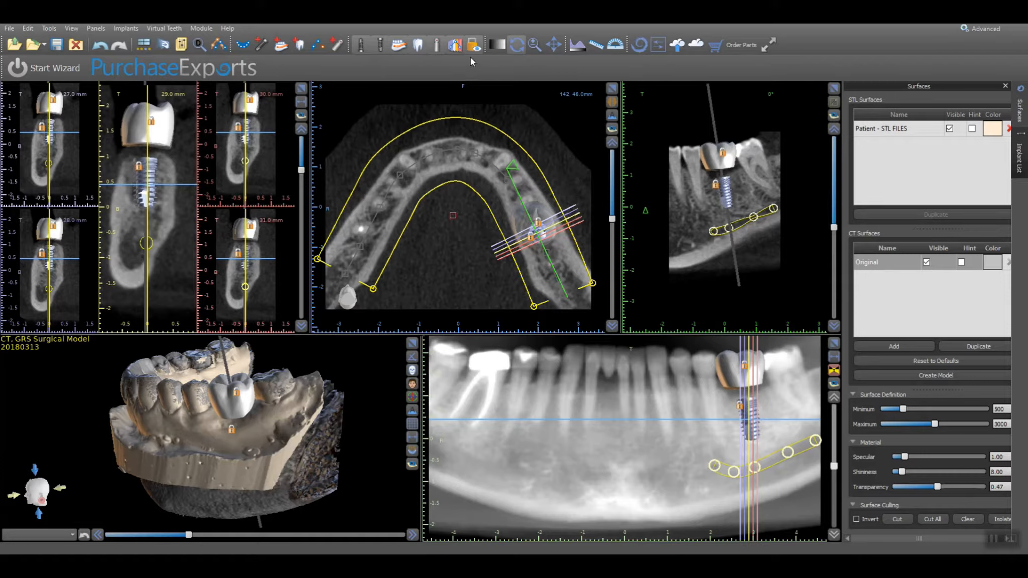
Hide the virtual teeth, the slice position lines and the Original CT surface.
{"action": "left_click", "coordinate": [436, 46]}
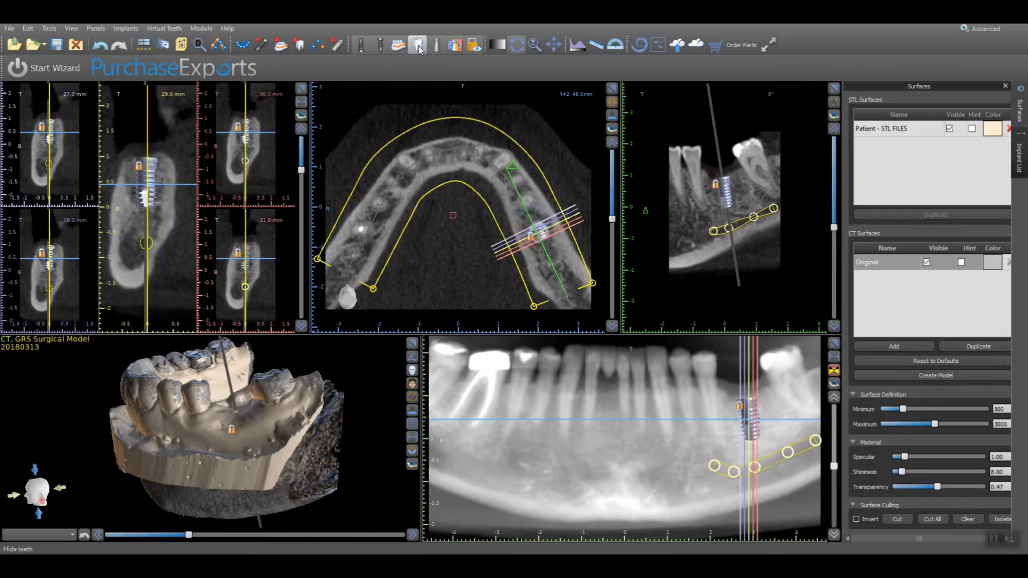
{"action": "left_click", "coordinate": [451, 50]}
{"action": "left_click", "coordinate": [473, 46]}
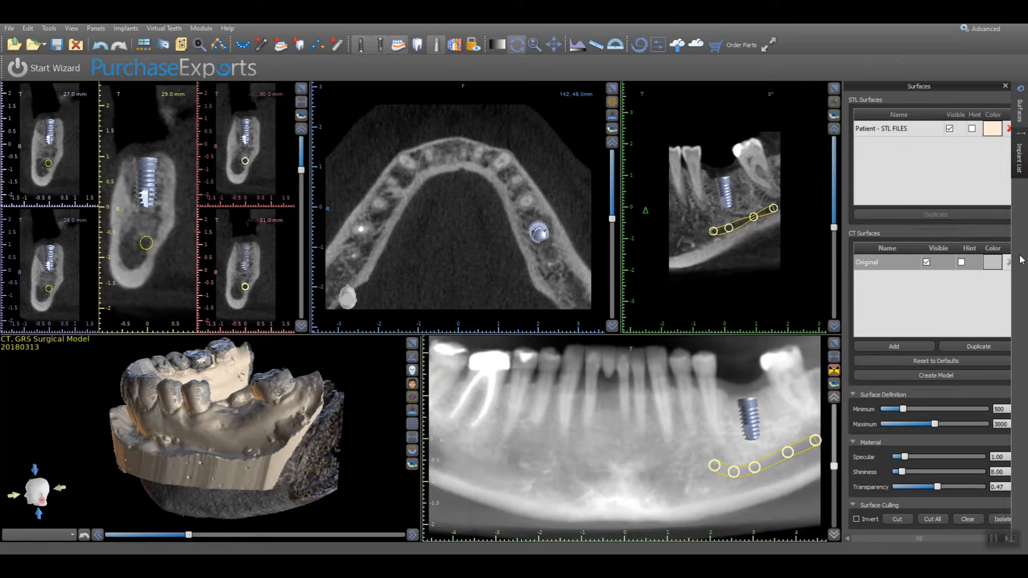
{"action": "left_click", "coordinate": [896, 269]}
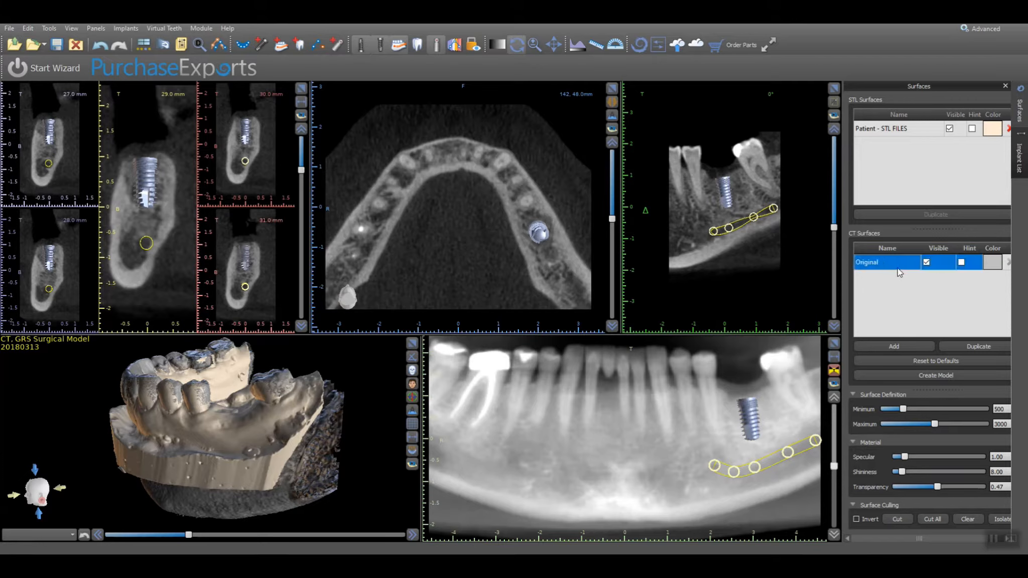
{"action": "left_click", "coordinate": [926, 262]}
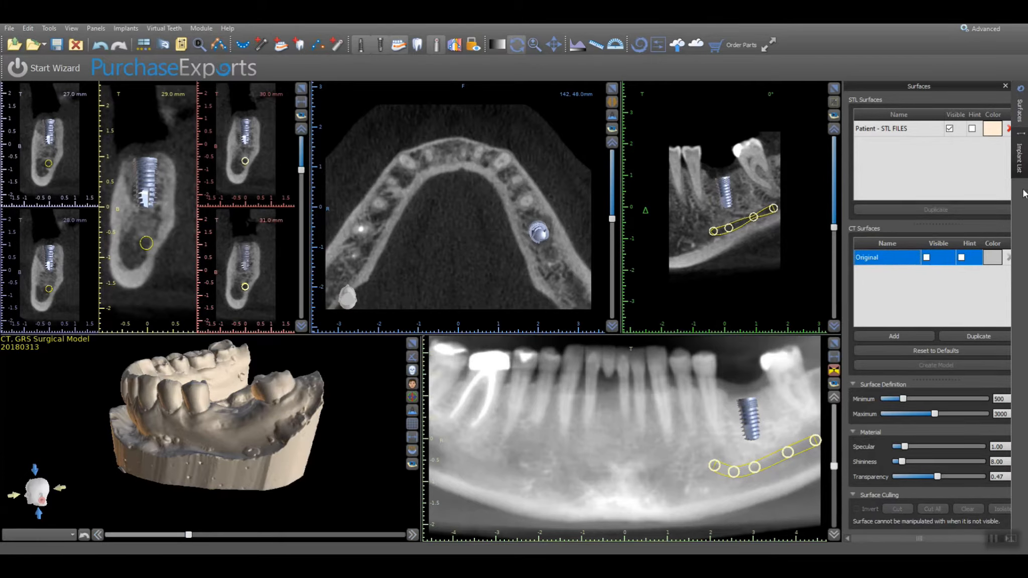
Select implant ISQ4810 in the implant list and show its guide tube.
{"action": "left_click", "coordinate": [1021, 169]}
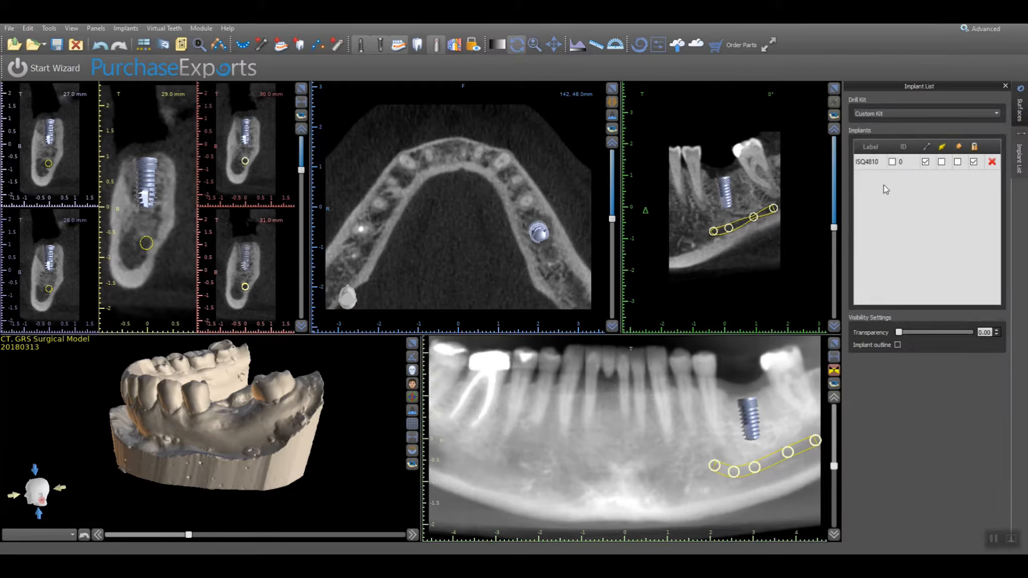
{"action": "left_click", "coordinate": [870, 162]}
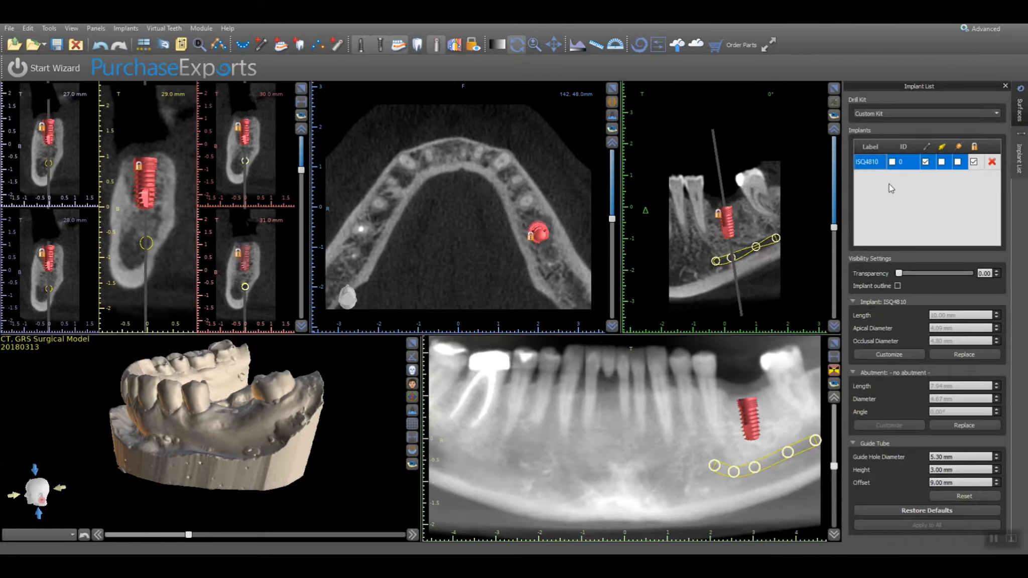
{"action": "left_click", "coordinate": [958, 162]}
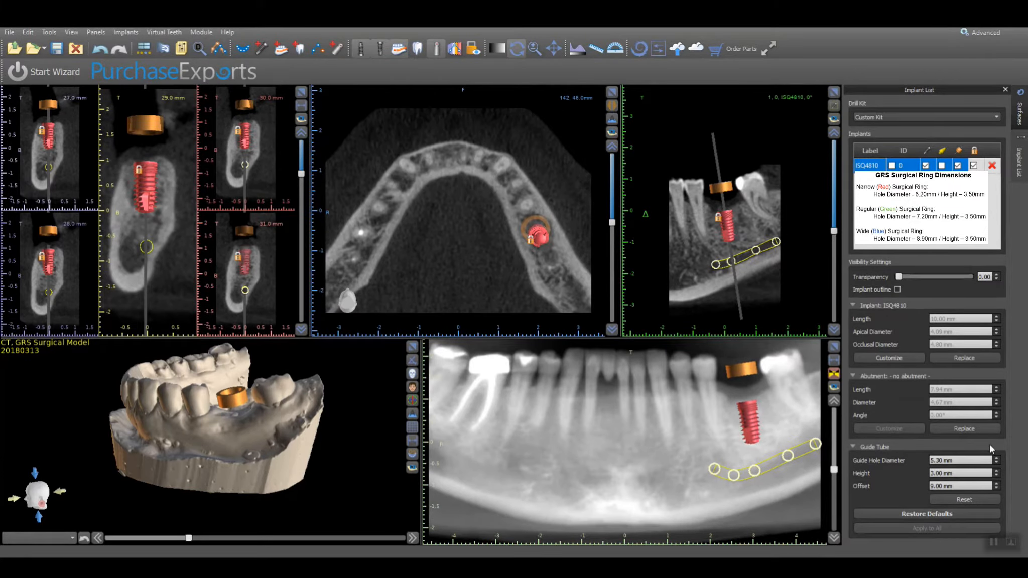
Set the guide tube's hole diameter to 7.20 mm and its height to 3.50 mm.
{"action": "left_click", "coordinate": [940, 460]}
{"action": "double_click", "coordinate": [941, 460]}
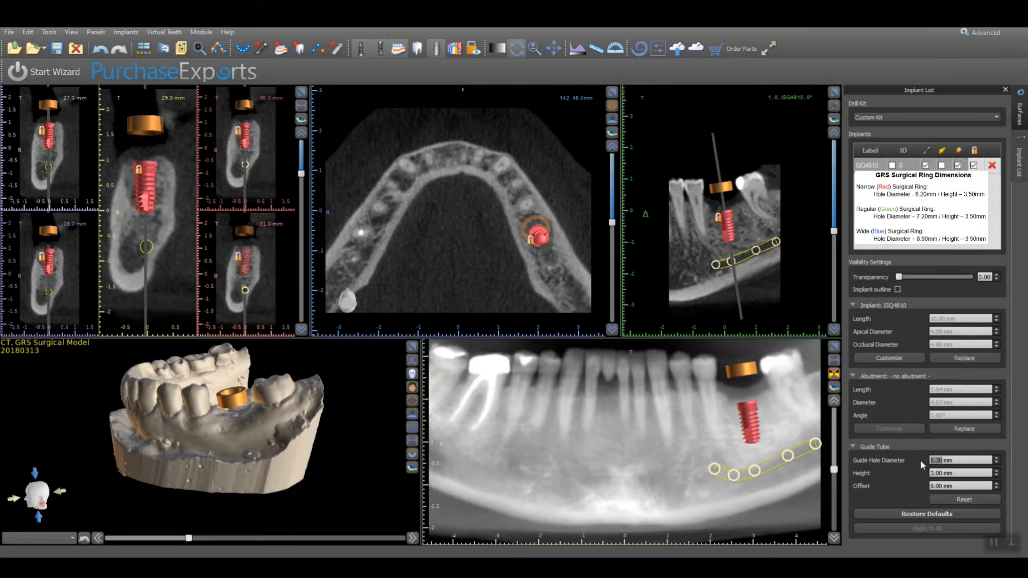
{"action": "type", "text": "7.2"}
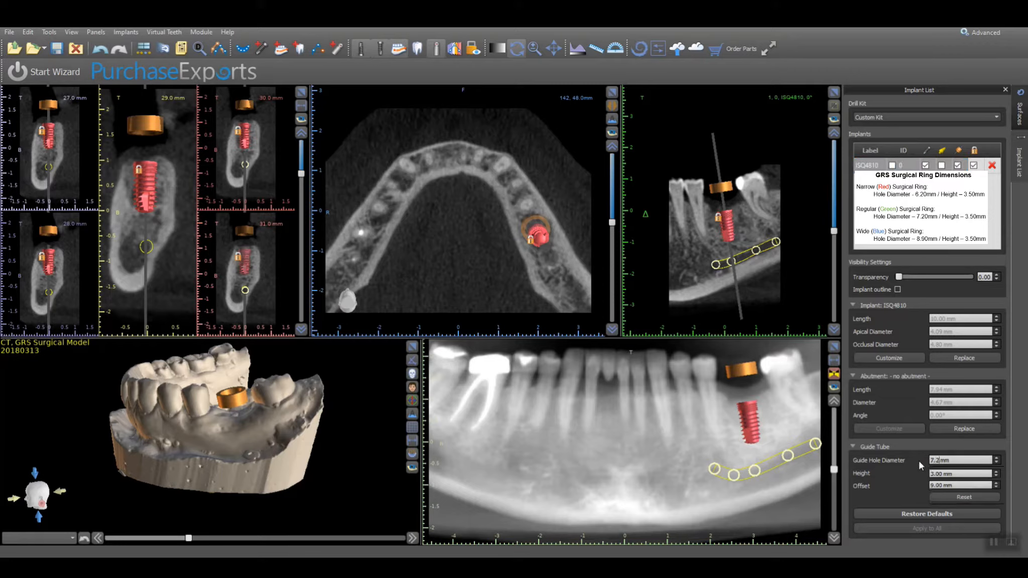
{"action": "key", "text": "Tab"}
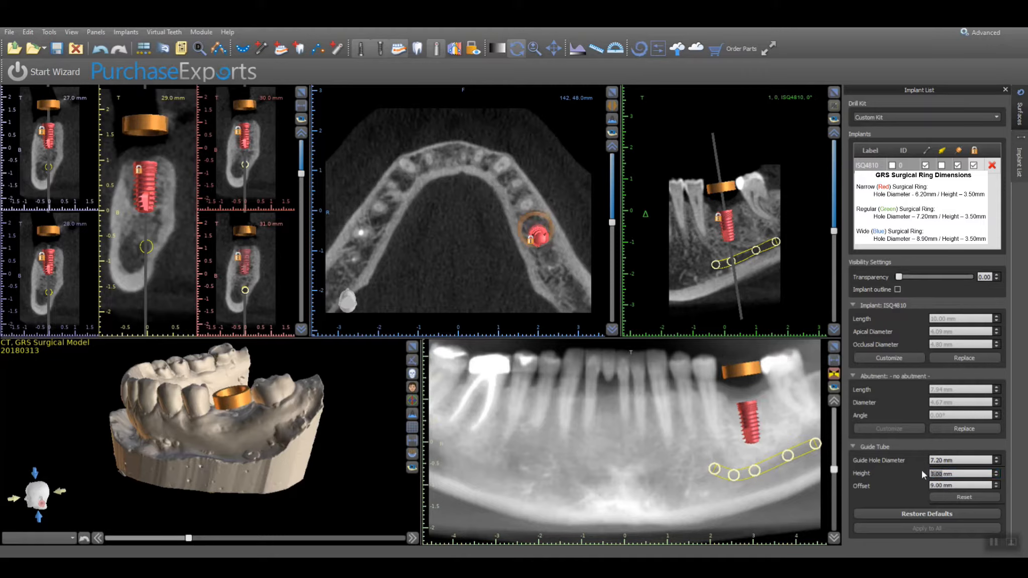
{"action": "type", "text": "3"}
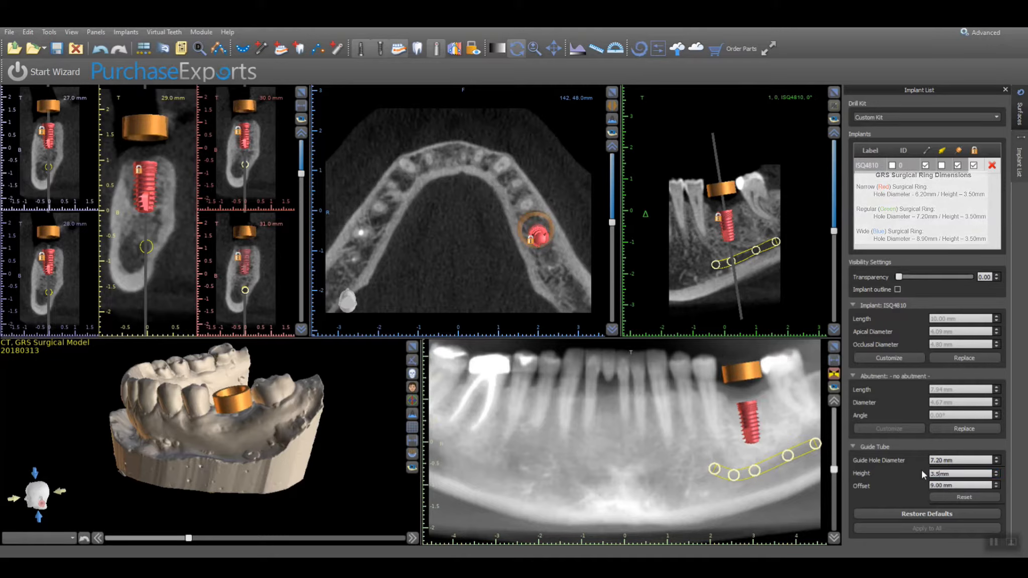
{"action": "type", "text": ".50"}
{"action": "key", "text": "Return"}
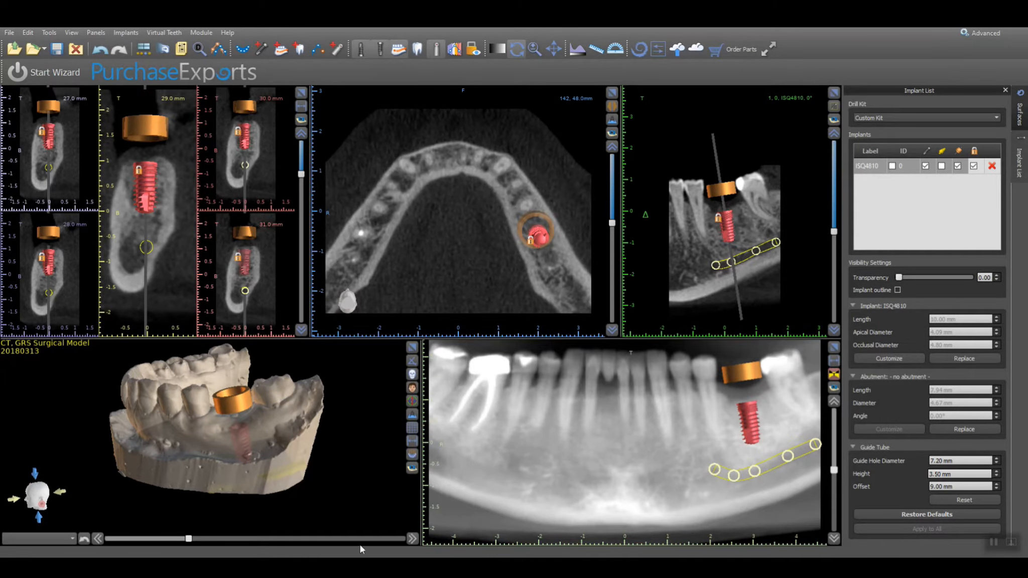
Check the guide tube's clearance in an enlarged 3D view, trying an 11.00 mm offset and restoring it to 9.00 mm.
{"action": "left_click", "coordinate": [412, 347]}
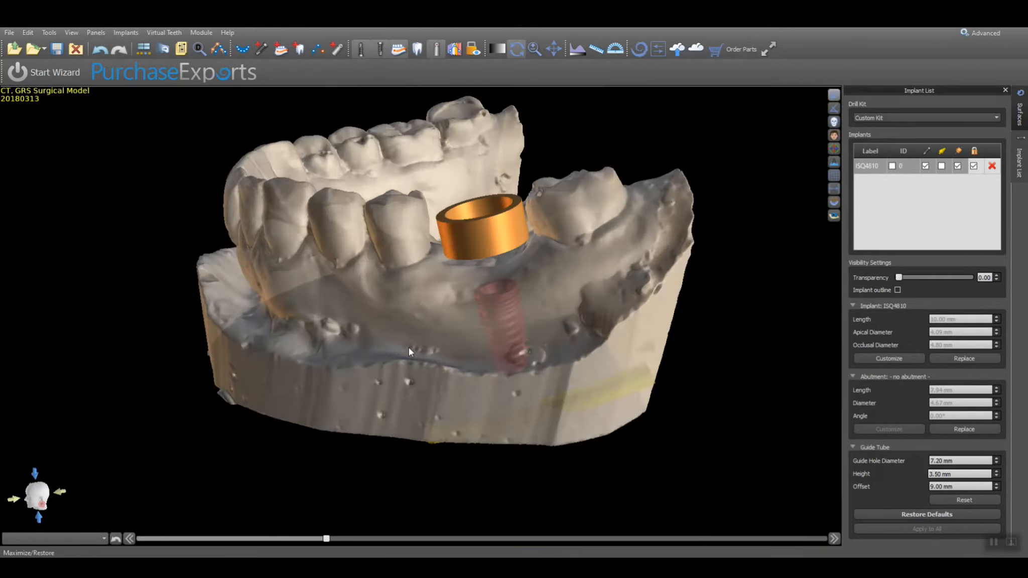
{"action": "left_click_drag", "start_coordinate": [422, 379], "coordinate": [452, 411]}
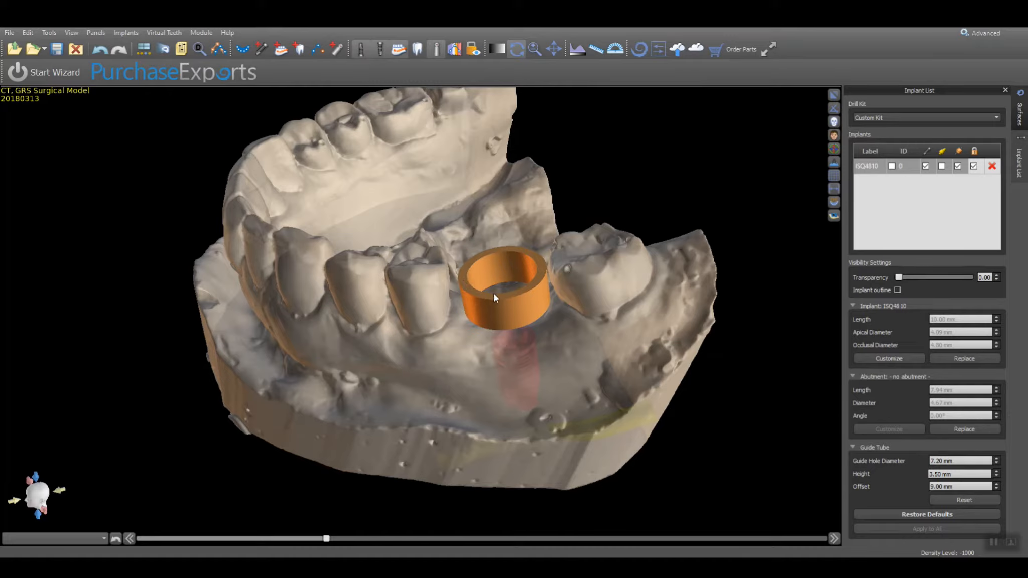
{"action": "left_click_drag", "start_coordinate": [487, 445], "coordinate": [454, 246]}
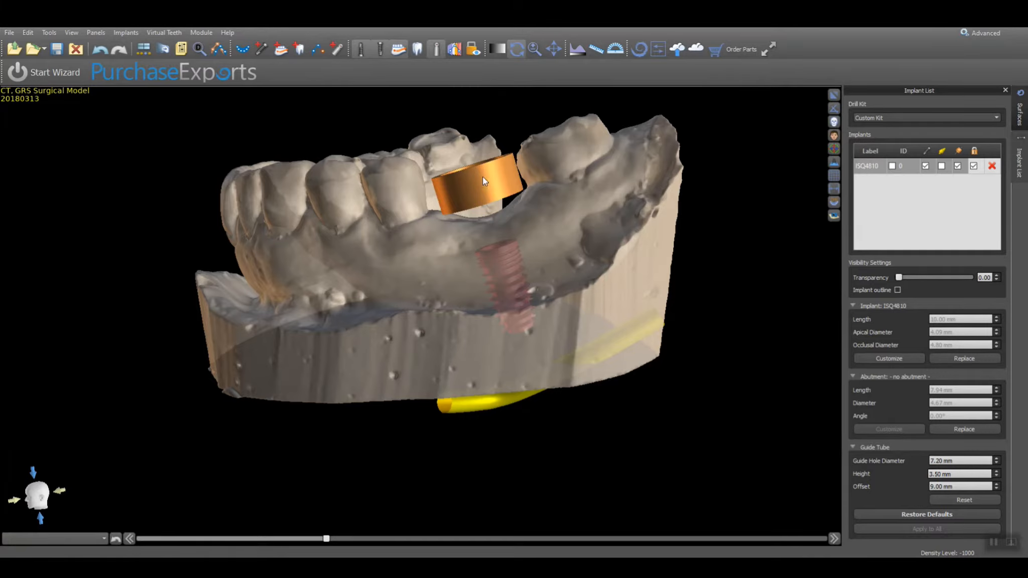
{"action": "left_click_drag", "start_coordinate": [414, 204], "coordinate": [423, 311]}
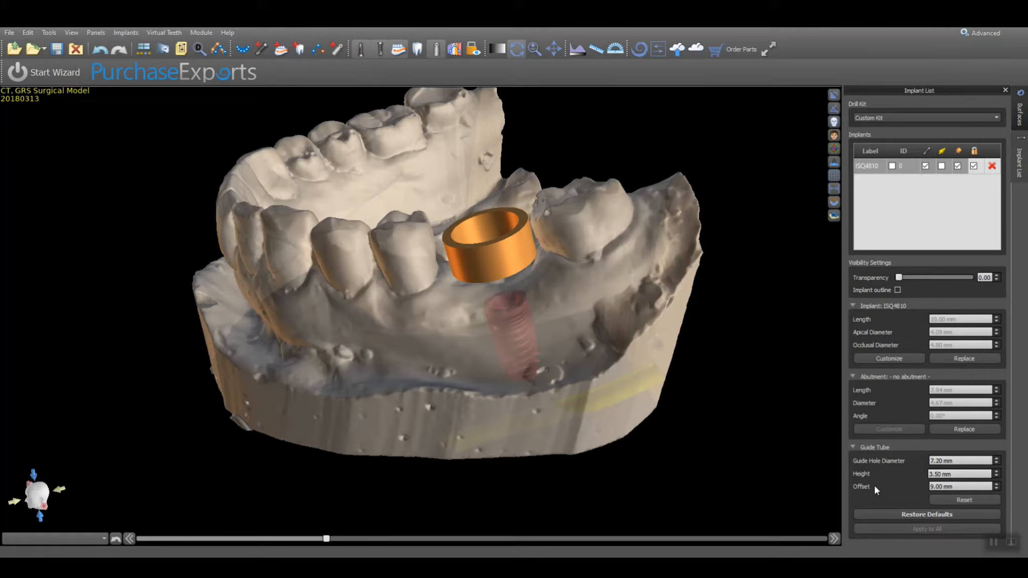
{"action": "left_click", "coordinate": [996, 485]}
{"action": "left_click", "coordinate": [997, 485]}
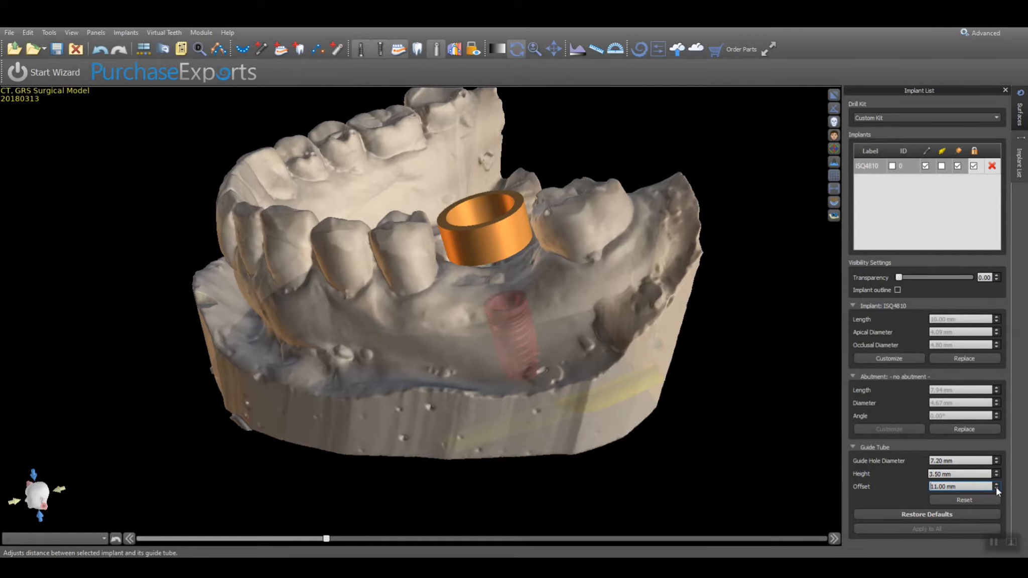
{"action": "left_click", "coordinate": [996, 486]}
{"action": "left_click", "coordinate": [996, 487]}
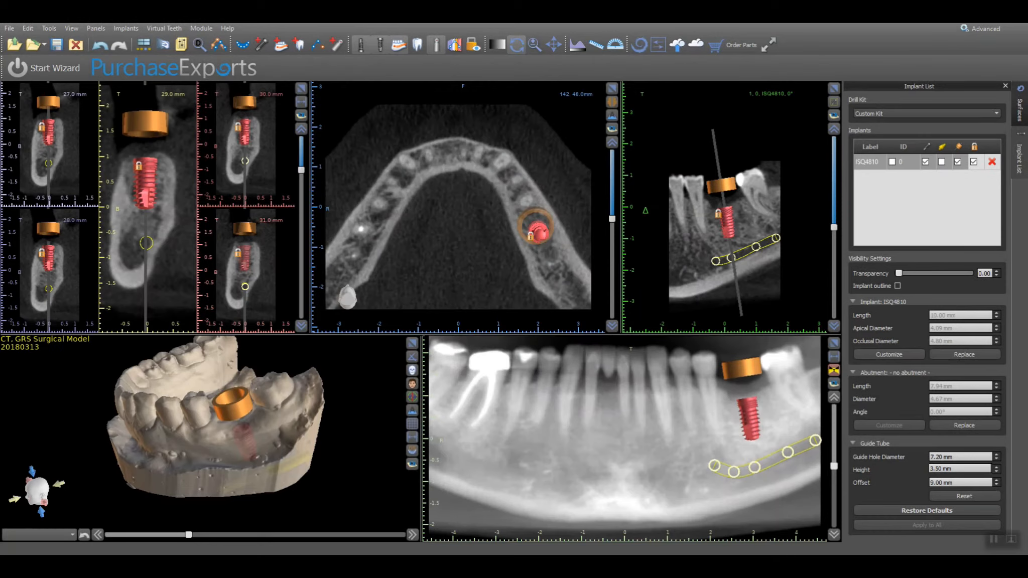
Export the implant plan to a GRS model.
{"action": "left_click", "coordinate": [9, 28]}
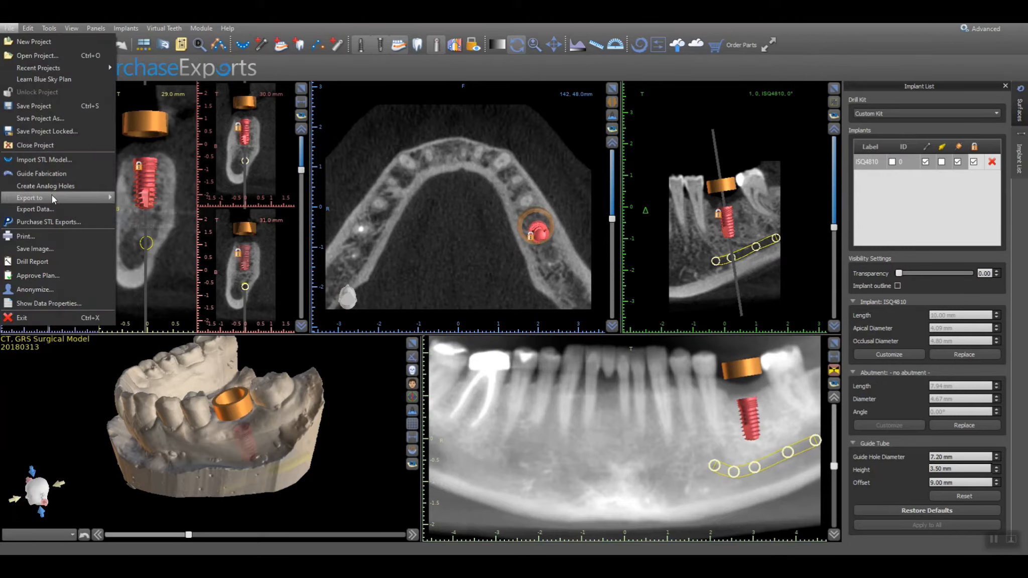
{"action": "mouse_move", "coordinate": [52, 199]}
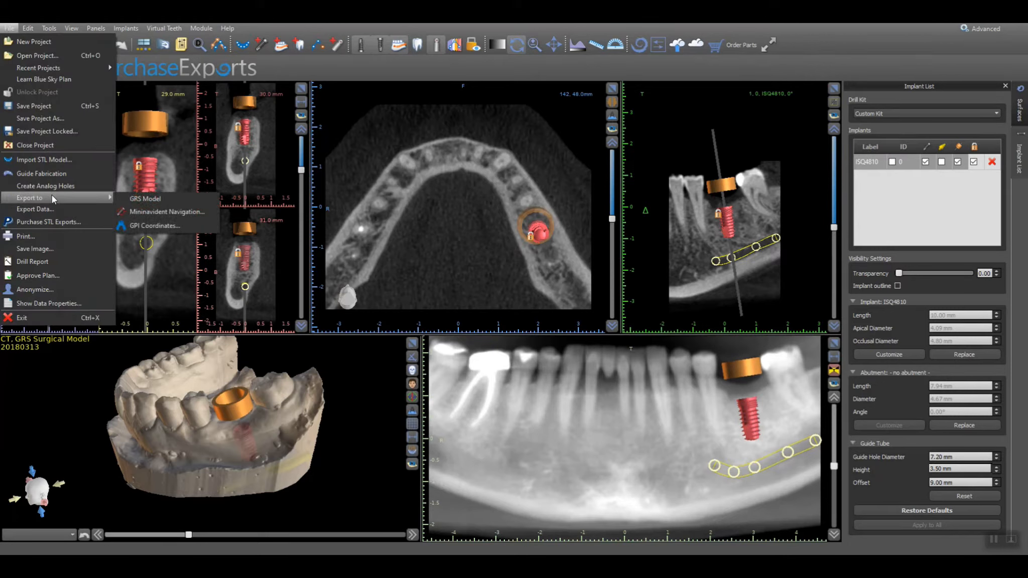
{"action": "left_click", "coordinate": [165, 198]}
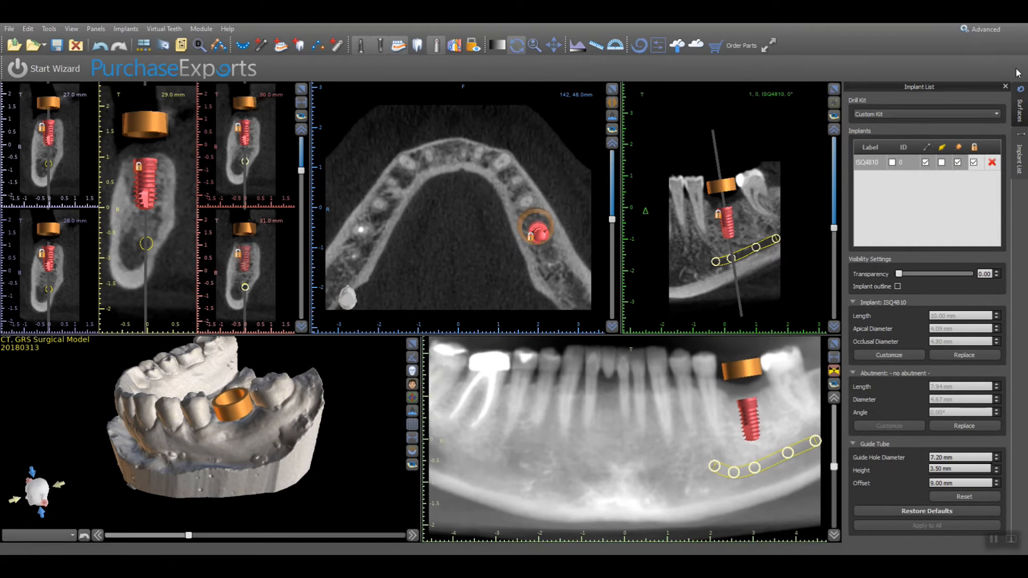
Hide the Patient - STL FILES surface and set the GRS Guide model's transparency to 0.35.
{"action": "left_click", "coordinate": [1020, 104]}
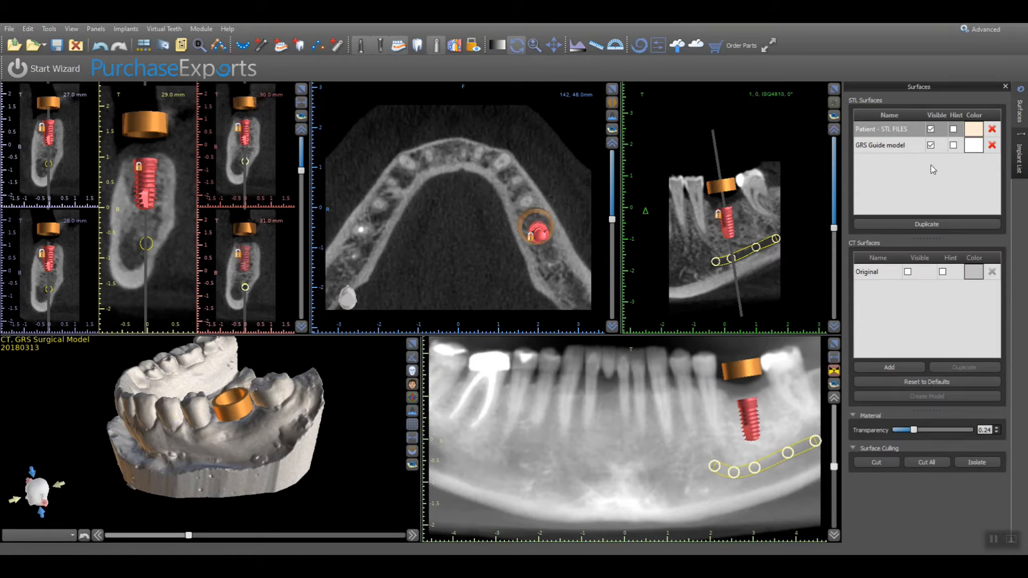
{"action": "left_click", "coordinate": [931, 130]}
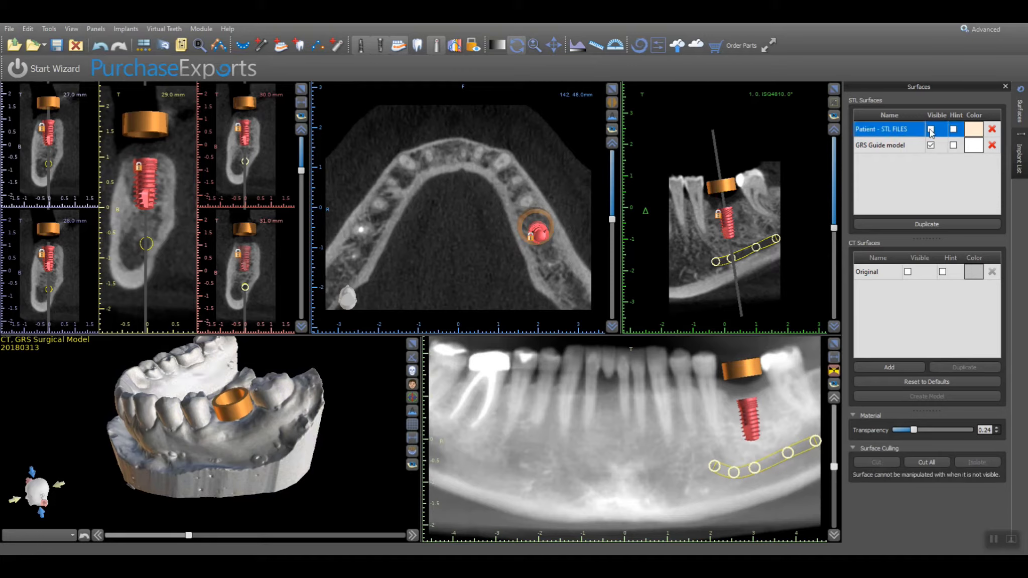
{"action": "left_click", "coordinate": [907, 146]}
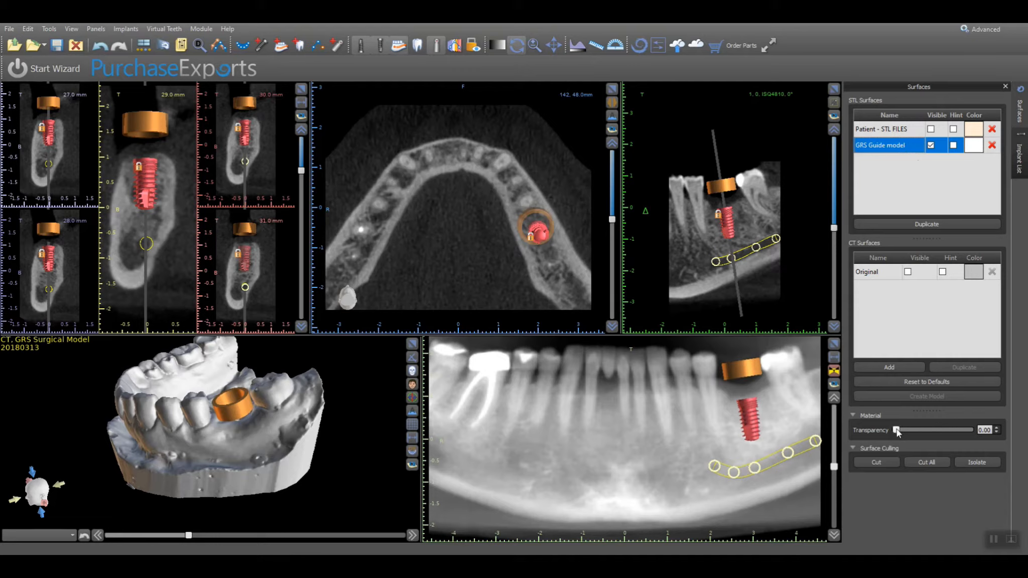
{"action": "left_click_drag", "start_coordinate": [897, 433], "coordinate": [922, 431]}
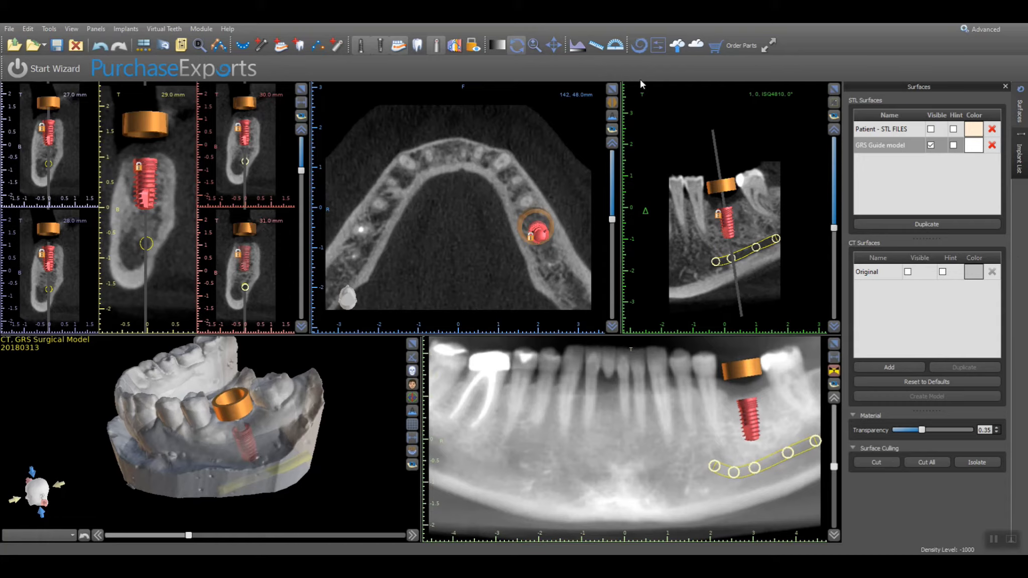
Hide the implants and inspect the implant channel of the GRS Guide model from several angles in an enlarged 3D view.
{"action": "left_click", "coordinate": [376, 49]}
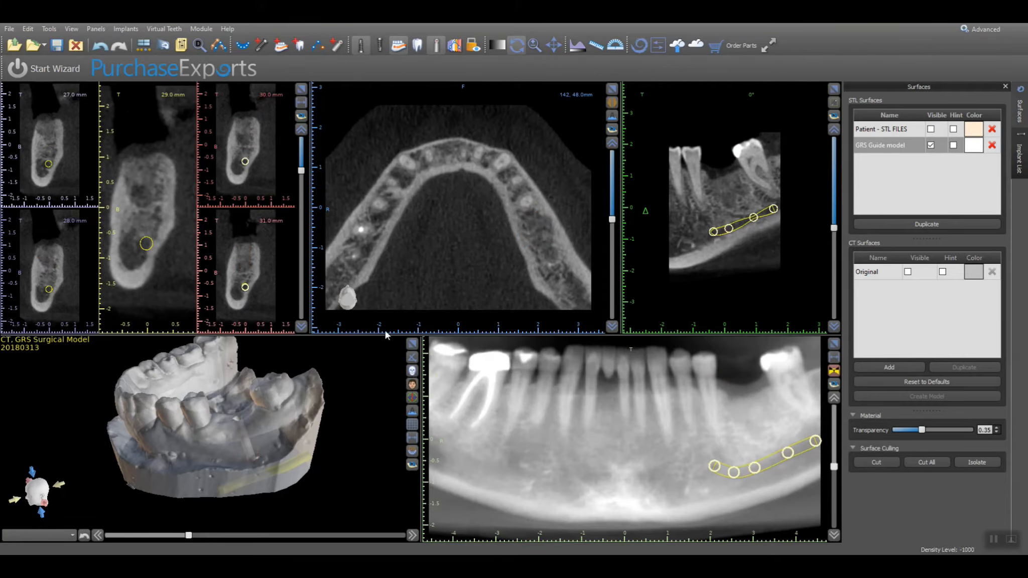
{"action": "left_click", "coordinate": [412, 344]}
{"action": "left_click_drag", "start_coordinate": [496, 388], "coordinate": [528, 338]}
{"action": "left_click_drag", "start_coordinate": [585, 332], "coordinate": [409, 264]}
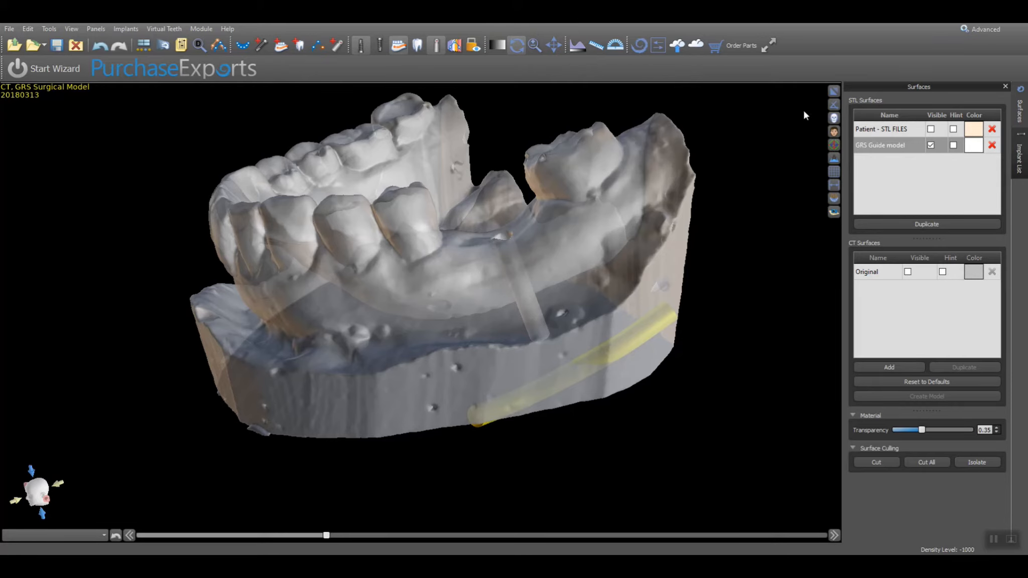
{"action": "left_click", "coordinate": [834, 90]}
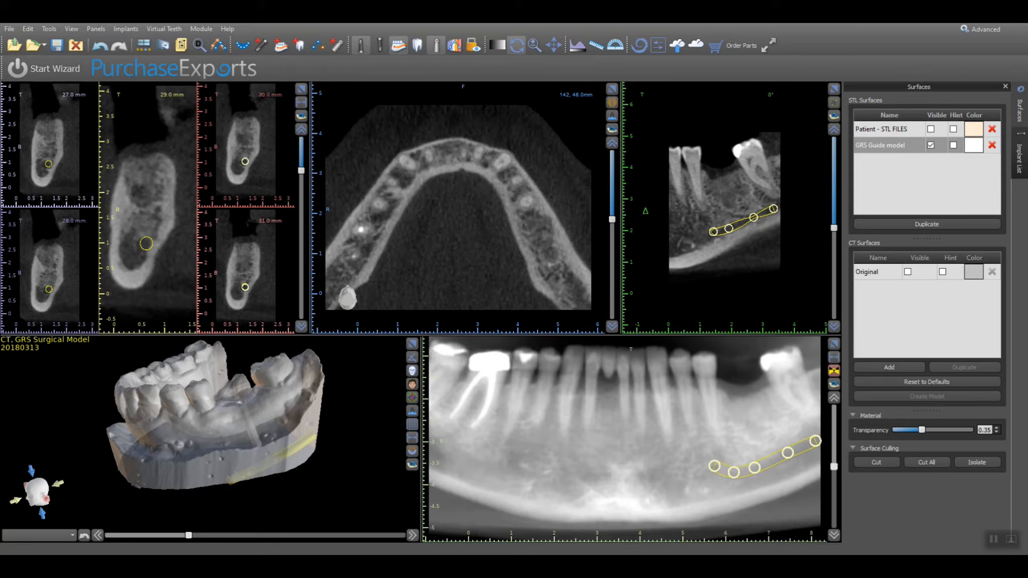
Export only the GRS Guide model at Very High quality as GRS Surgical Model.stl on the GRS (D:) drive.
{"action": "left_click", "coordinate": [9, 29]}
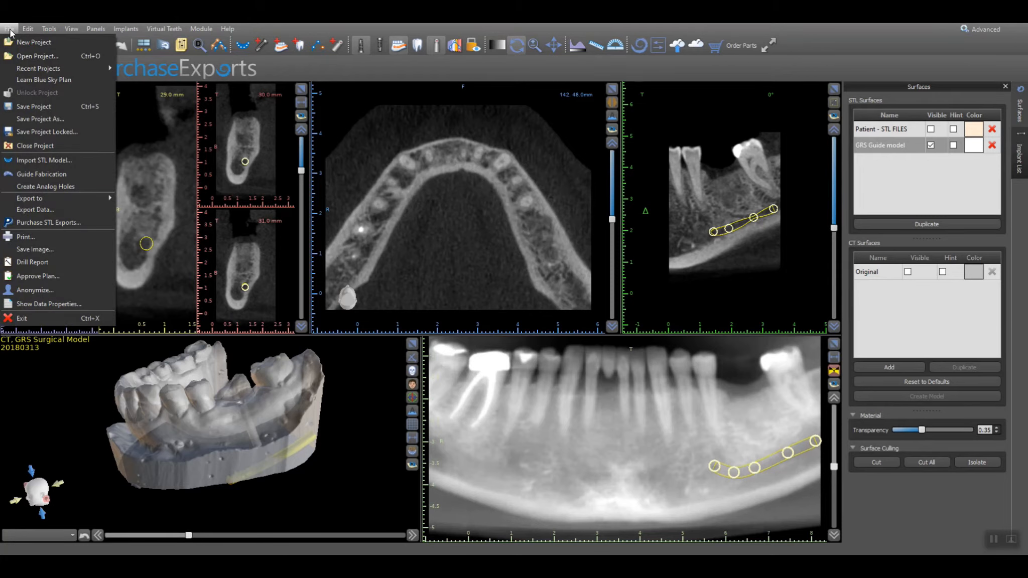
{"action": "left_click", "coordinate": [53, 207]}
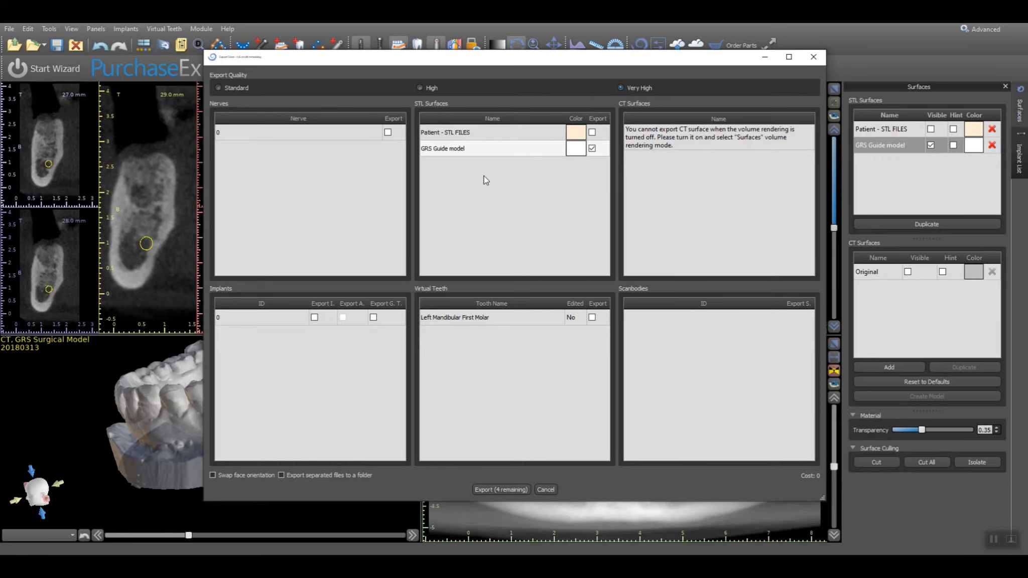
{"action": "left_click", "coordinate": [488, 489]}
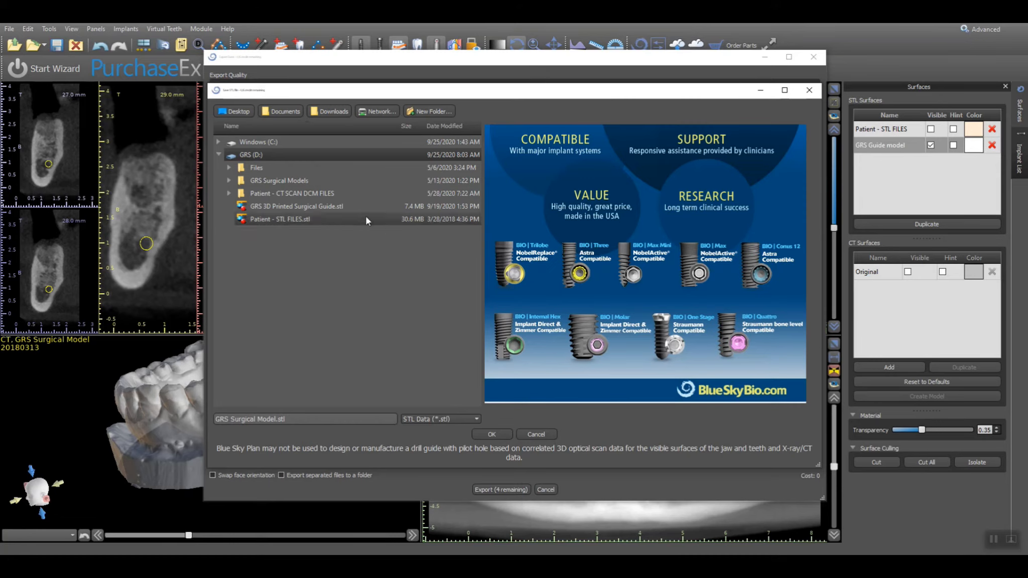
{"action": "left_click", "coordinate": [492, 434]}
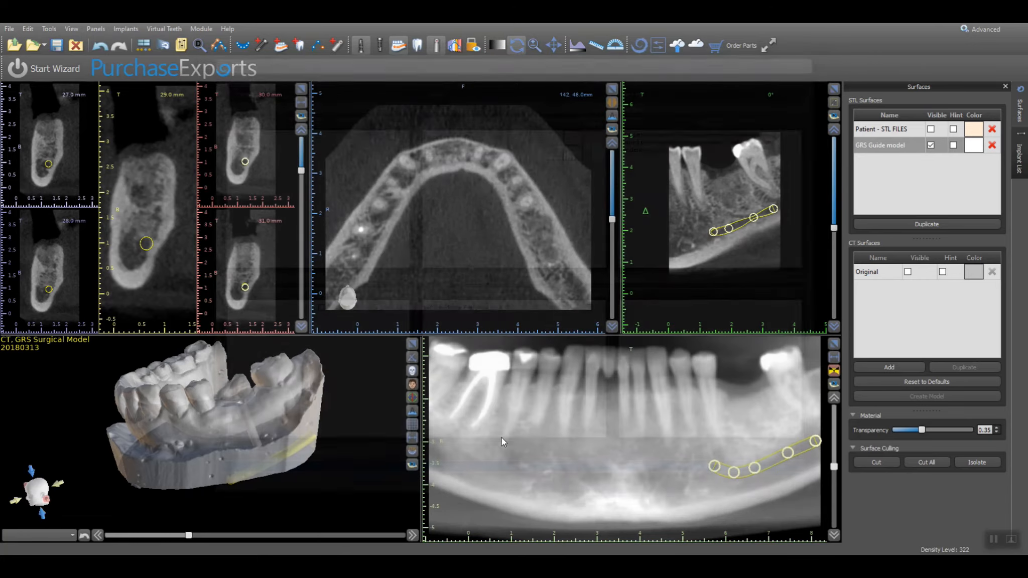